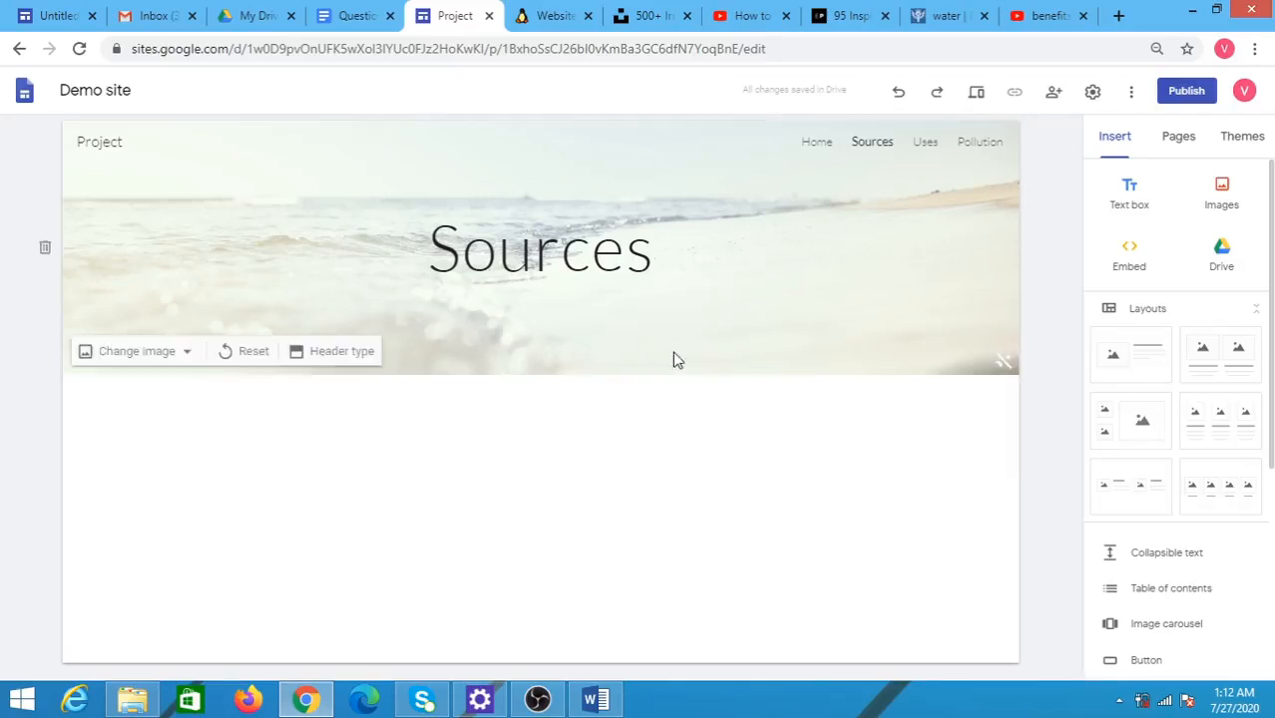
Step: Upload the lake1 image from the sources folder to the Sources page
{"action": "left_click", "coordinate": [1220, 197]}
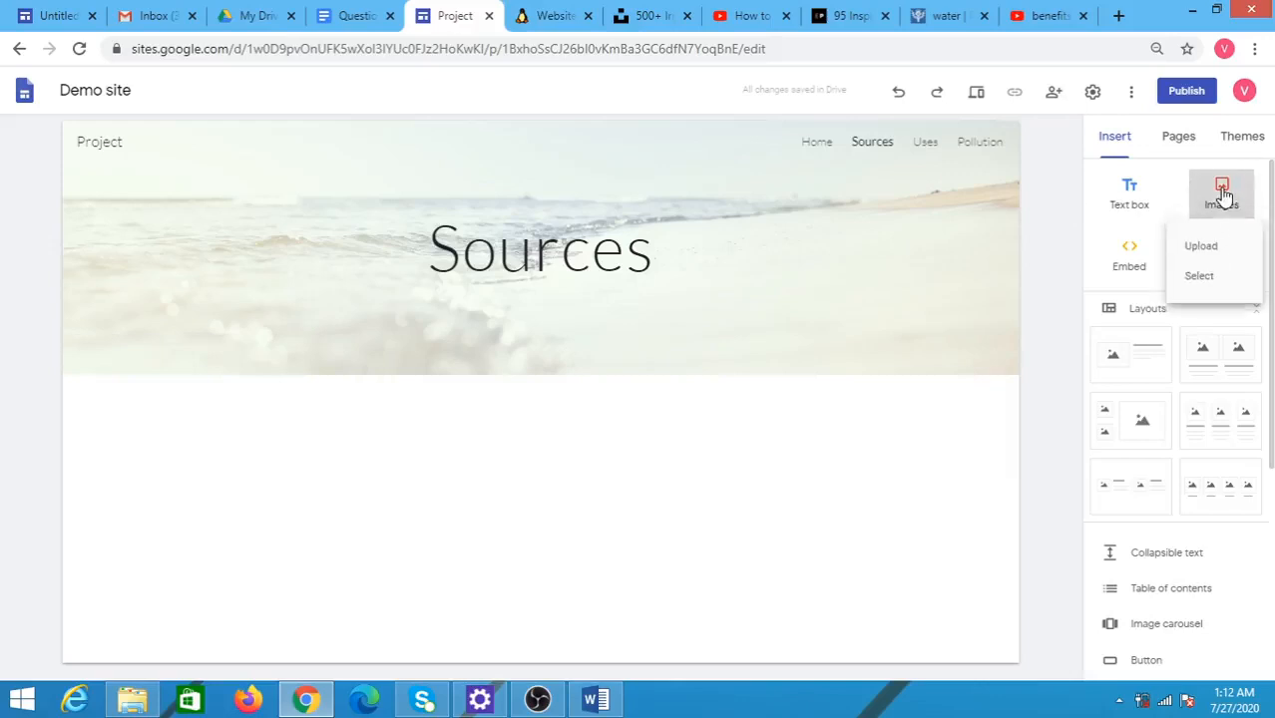
{"action": "left_click", "coordinate": [1221, 257]}
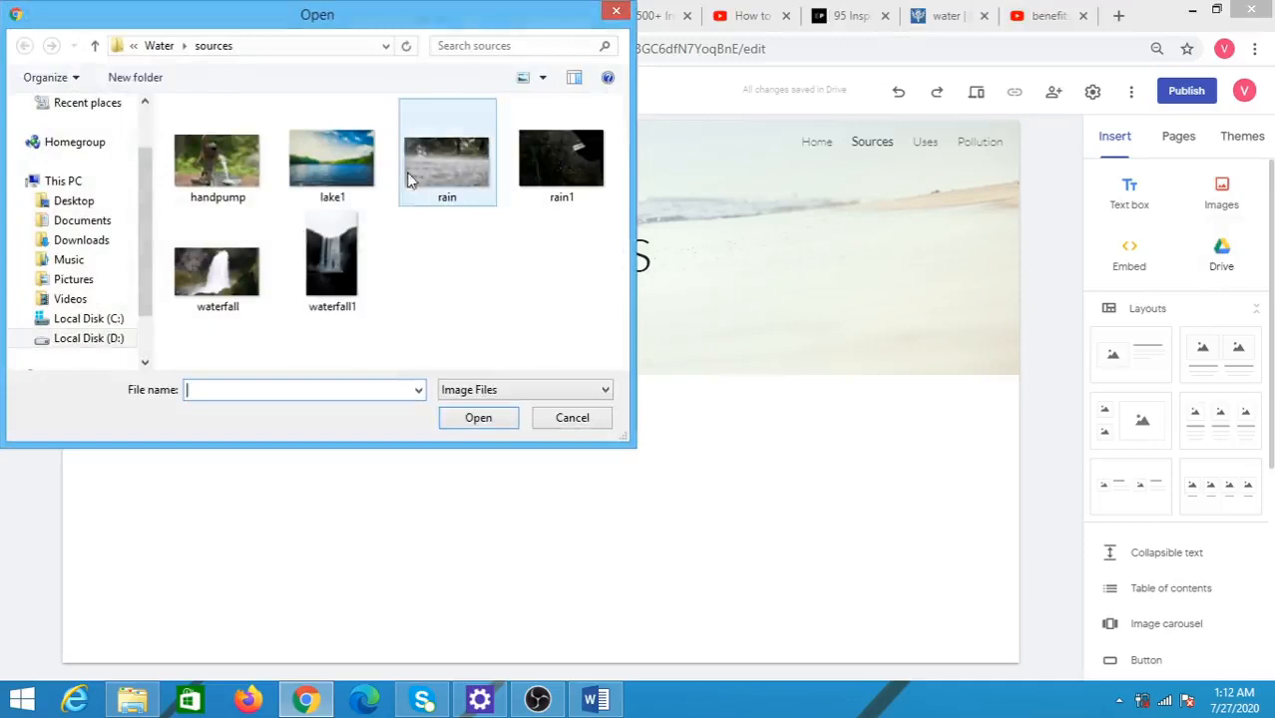
{"action": "left_click", "coordinate": [342, 162]}
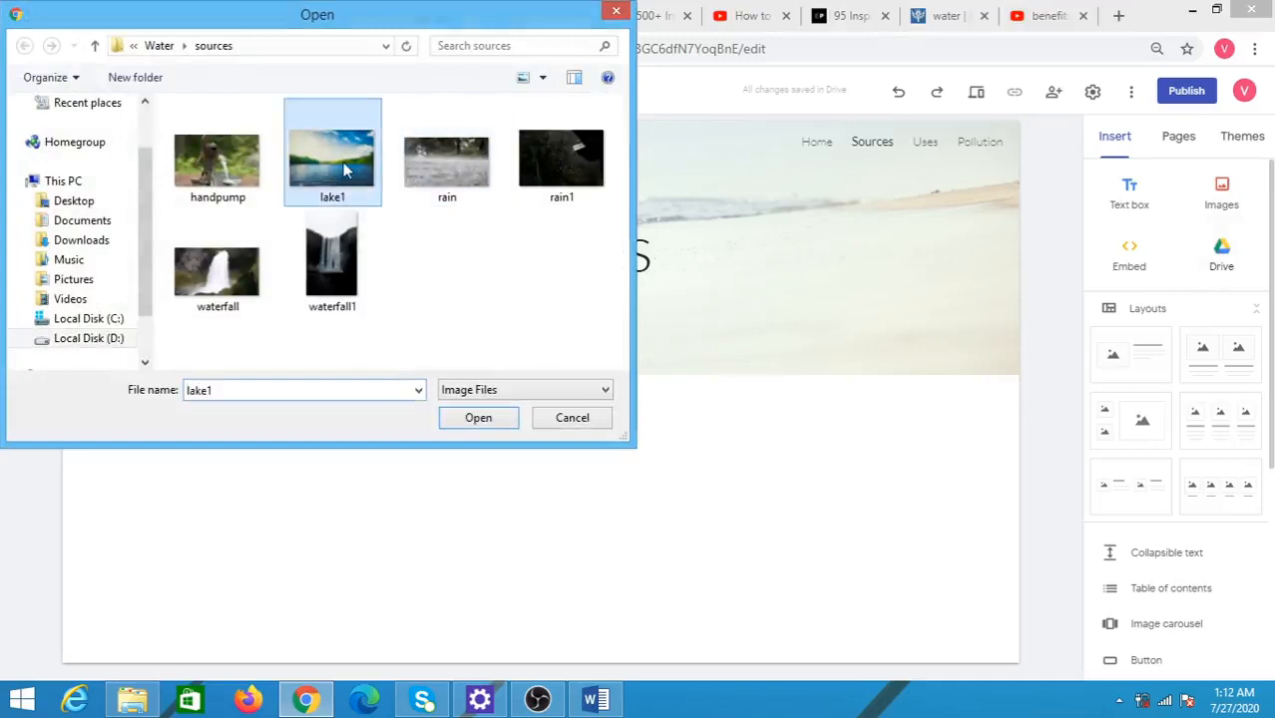
{"action": "left_click", "coordinate": [499, 418]}
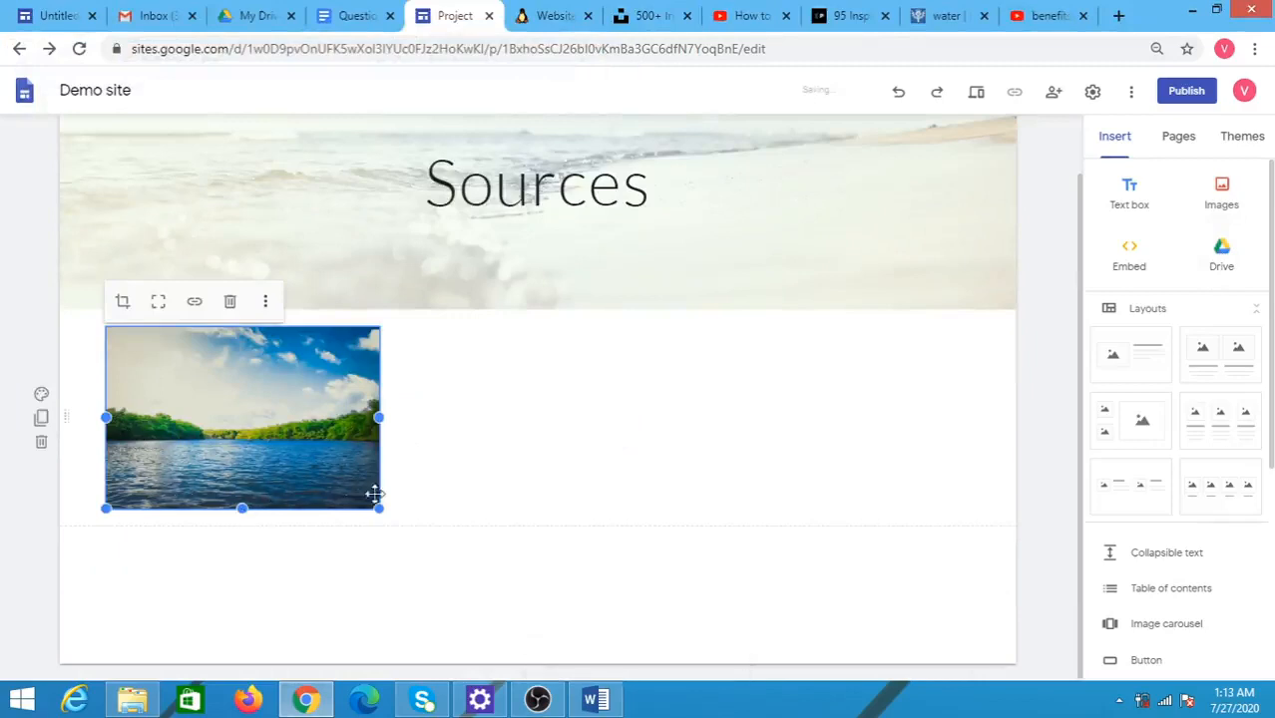
Step: Shift the lake image toward the middle of its section and move it back to the section's left edge
{"action": "left_click_drag", "start_coordinate": [338, 462], "coordinate": [429, 446]}
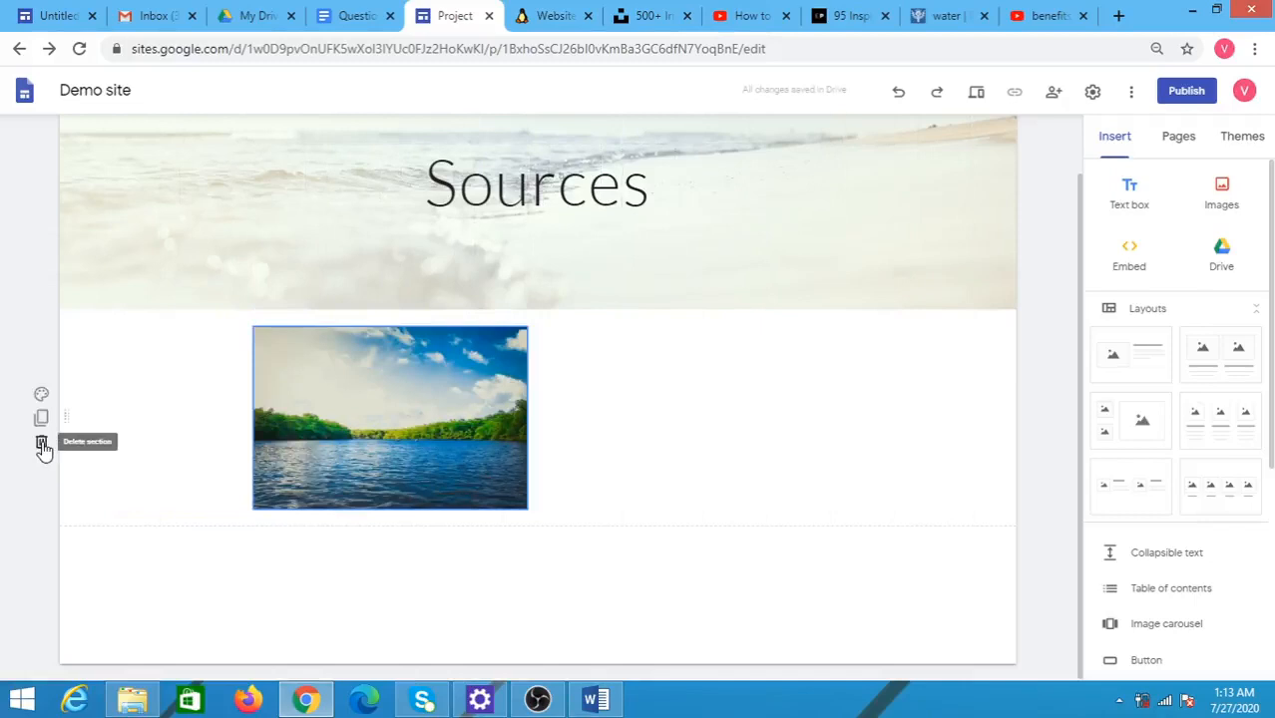
{"action": "left_click", "coordinate": [307, 361]}
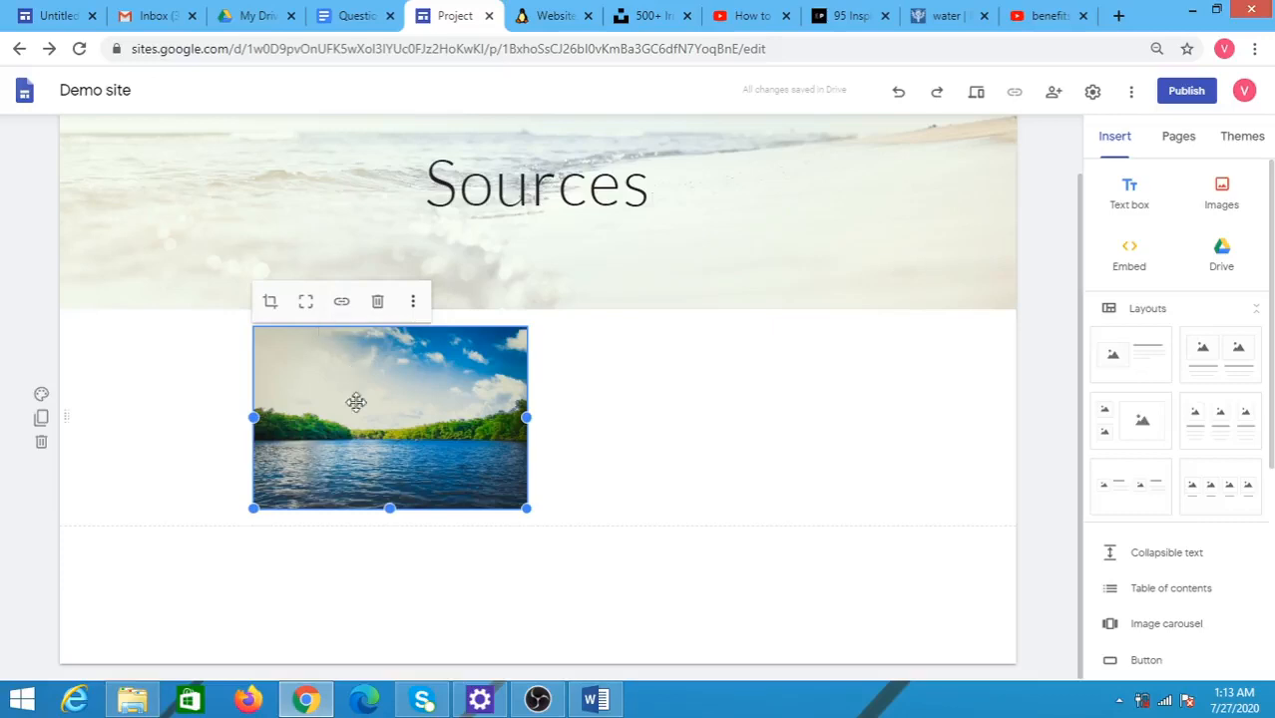
{"action": "left_click", "coordinate": [221, 576]}
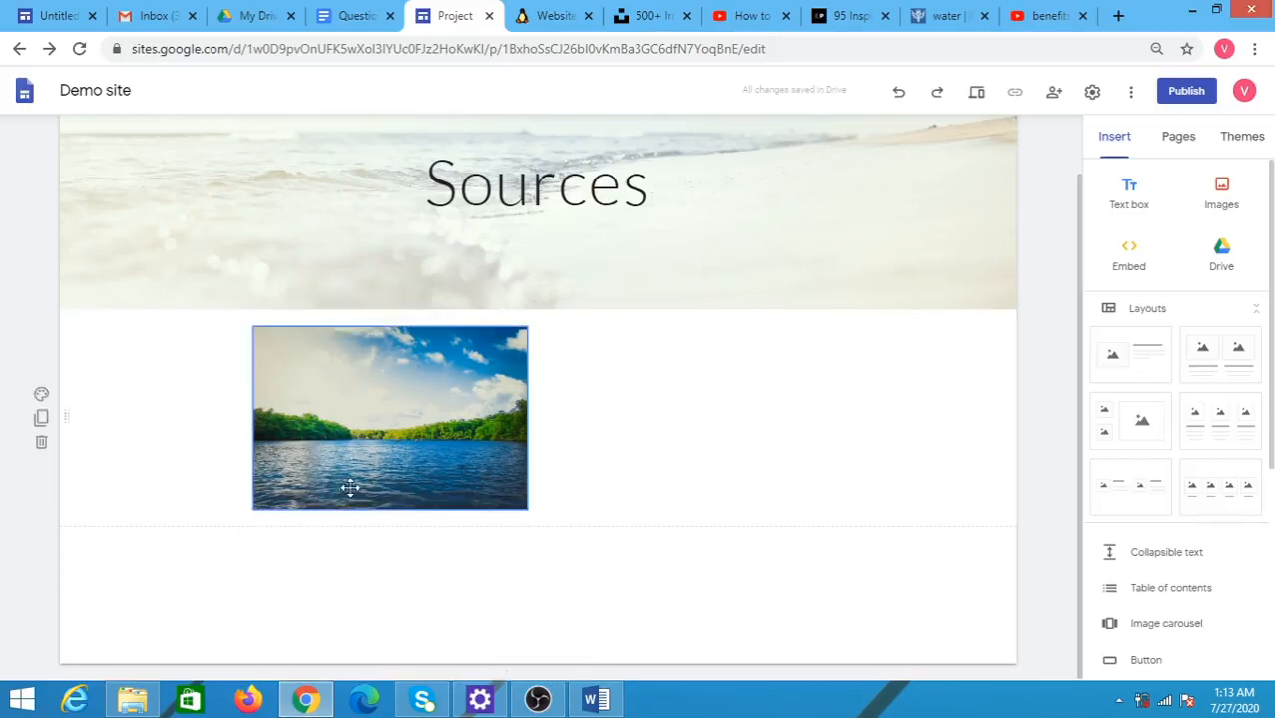
{"action": "left_click_drag", "start_coordinate": [349, 455], "coordinate": [287, 457]}
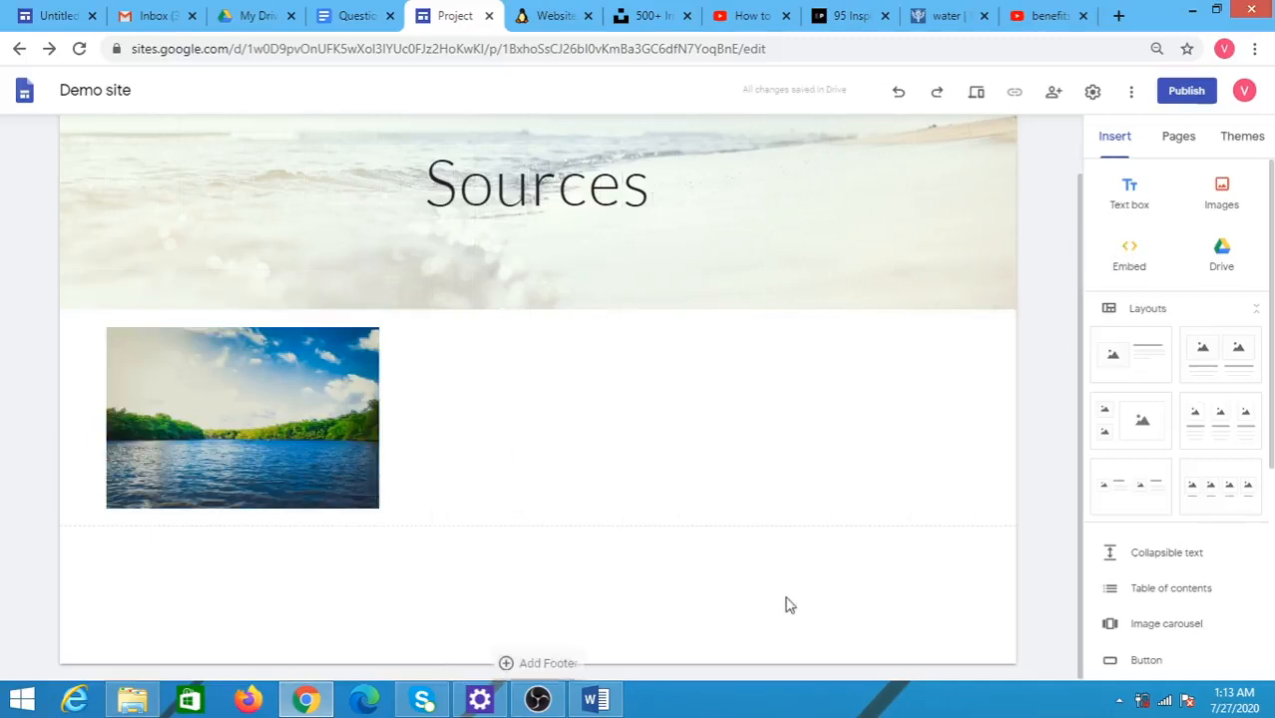
Step: Start a web embed, switch to YouTube, and copy the URL of the "pani ke 26 fayde" video from the benefits of water results
{"action": "left_click", "coordinate": [1131, 252]}
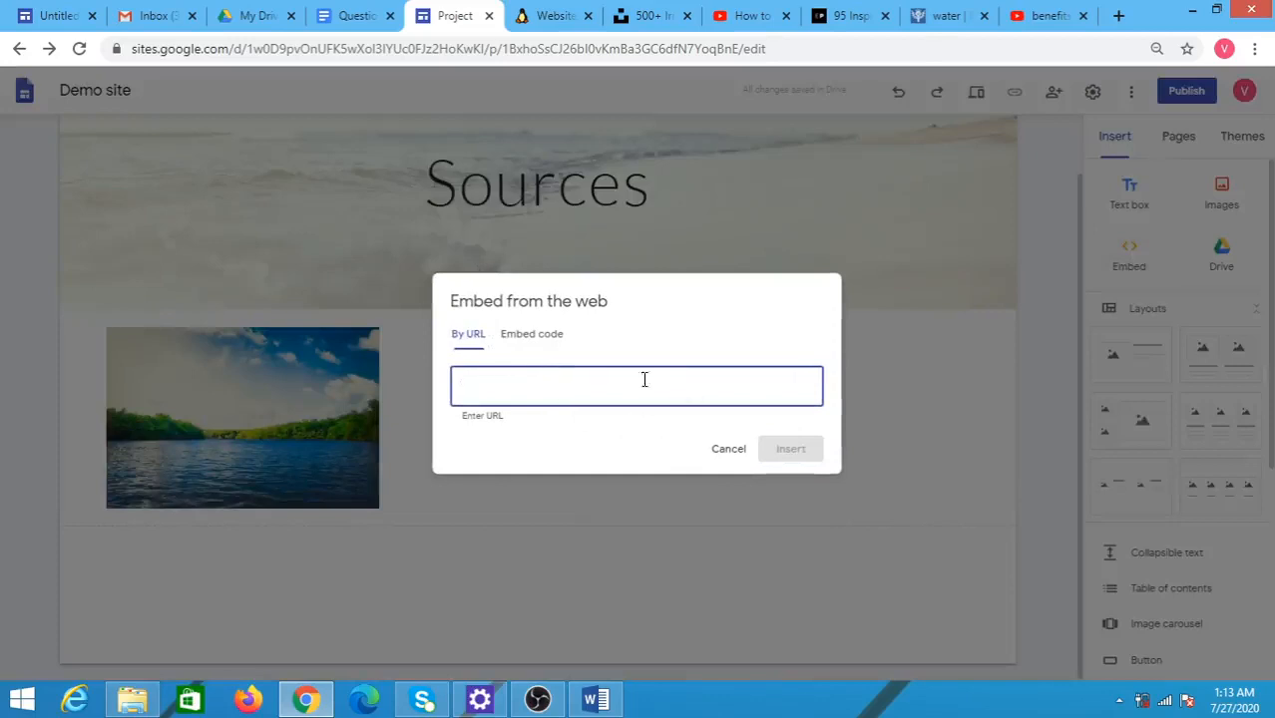
{"action": "left_click", "coordinate": [1029, 18]}
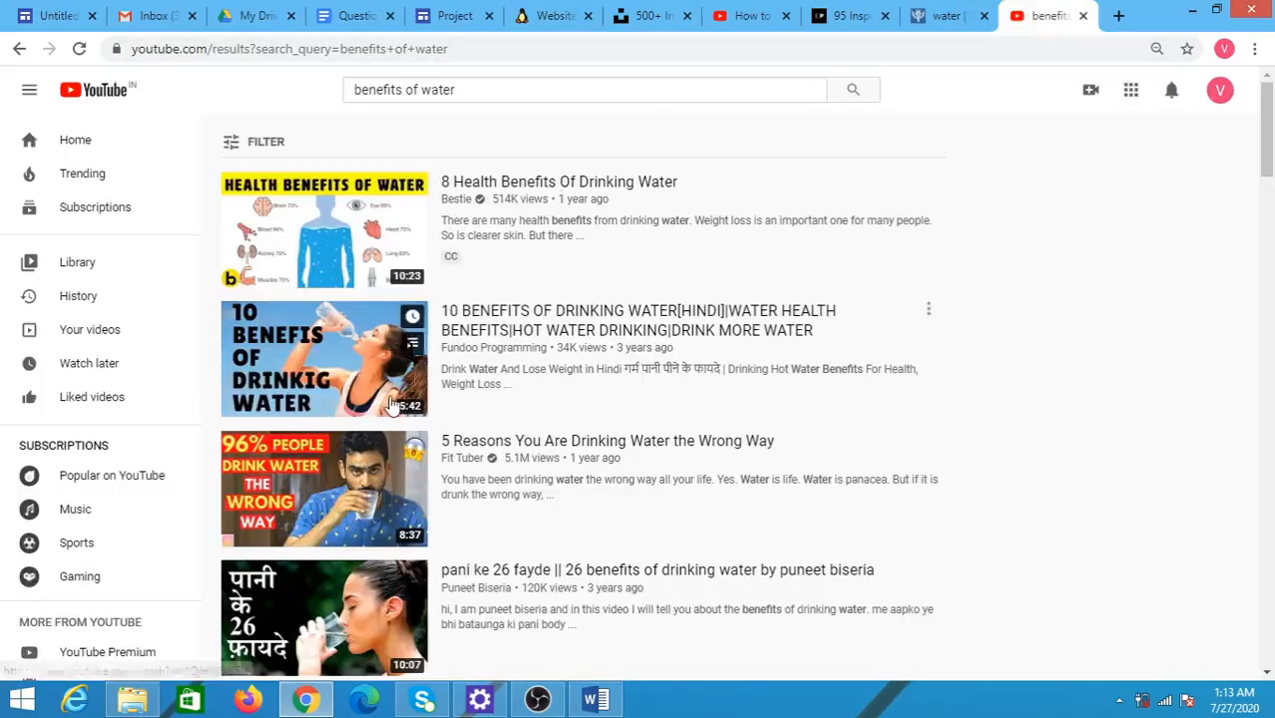
{"action": "left_click", "coordinate": [359, 595]}
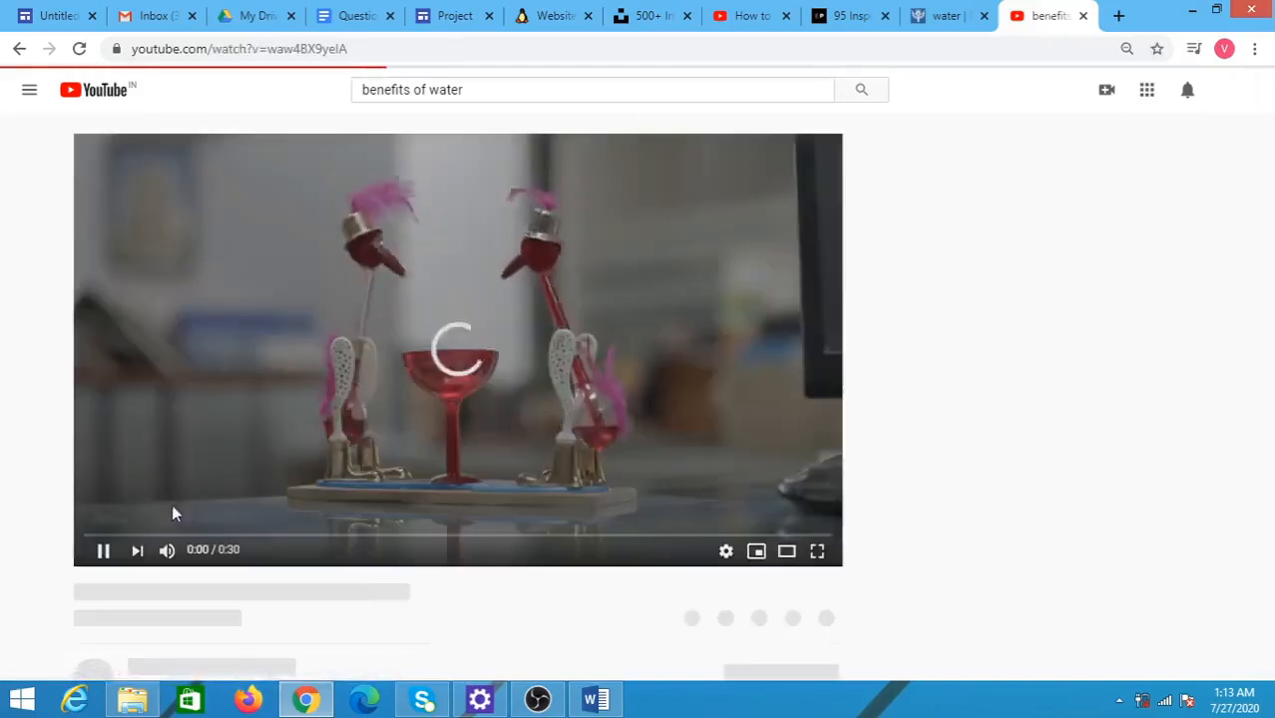
{"action": "left_click", "coordinate": [103, 550]}
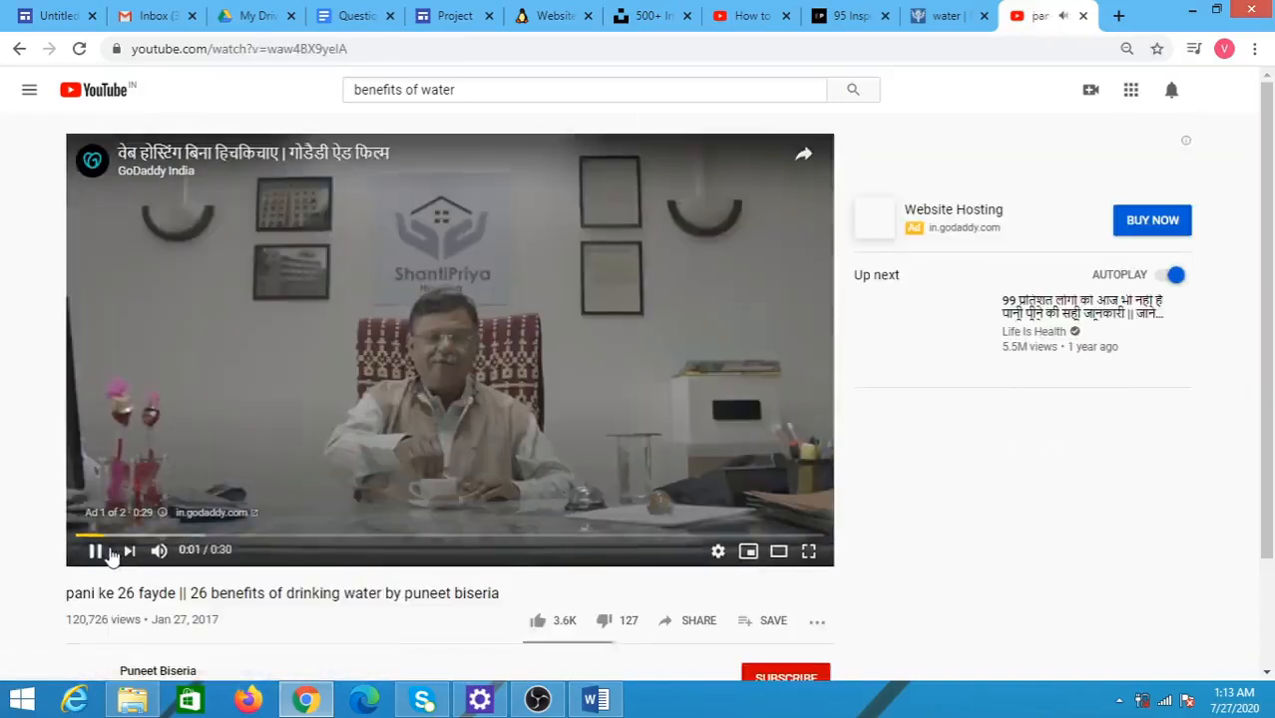
{"action": "left_click_drag", "start_coordinate": [382, 48], "coordinate": [131, 60]}
{"action": "key", "text": "ctrl+c"}
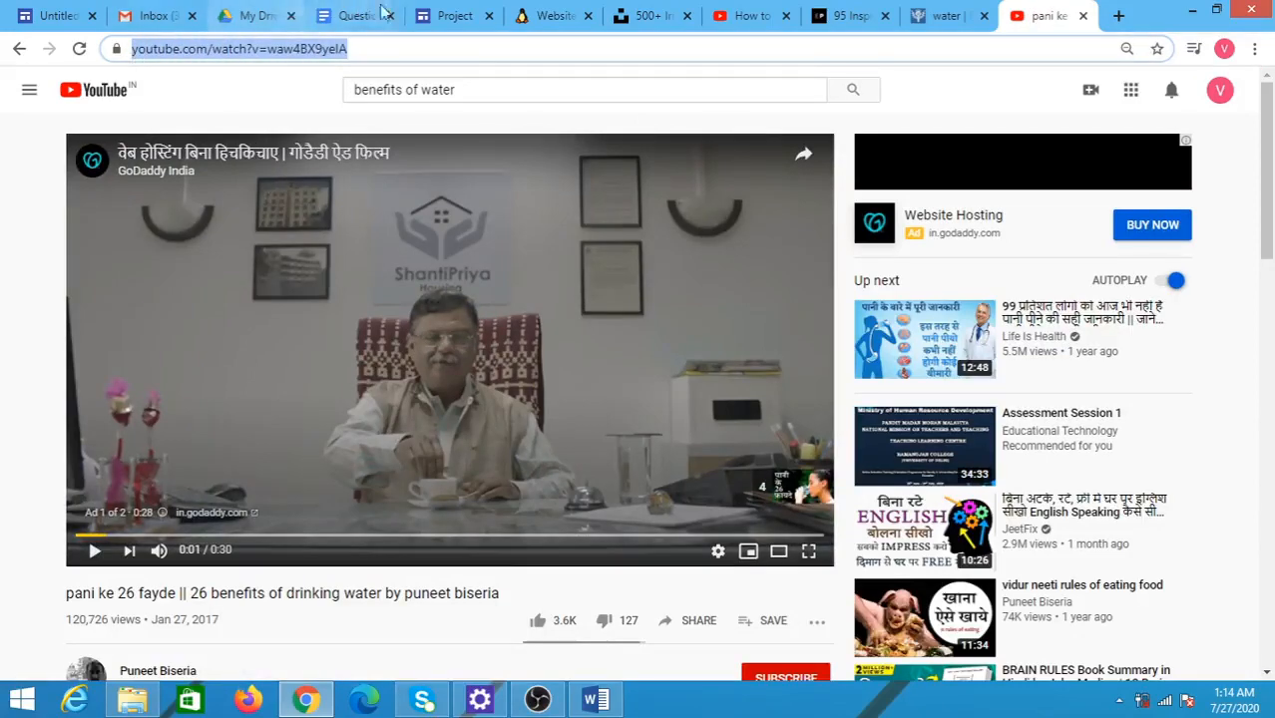
Step: Return to the site and embed the YouTube video on the Sources page using the copied URL
{"action": "left_click", "coordinate": [444, 16]}
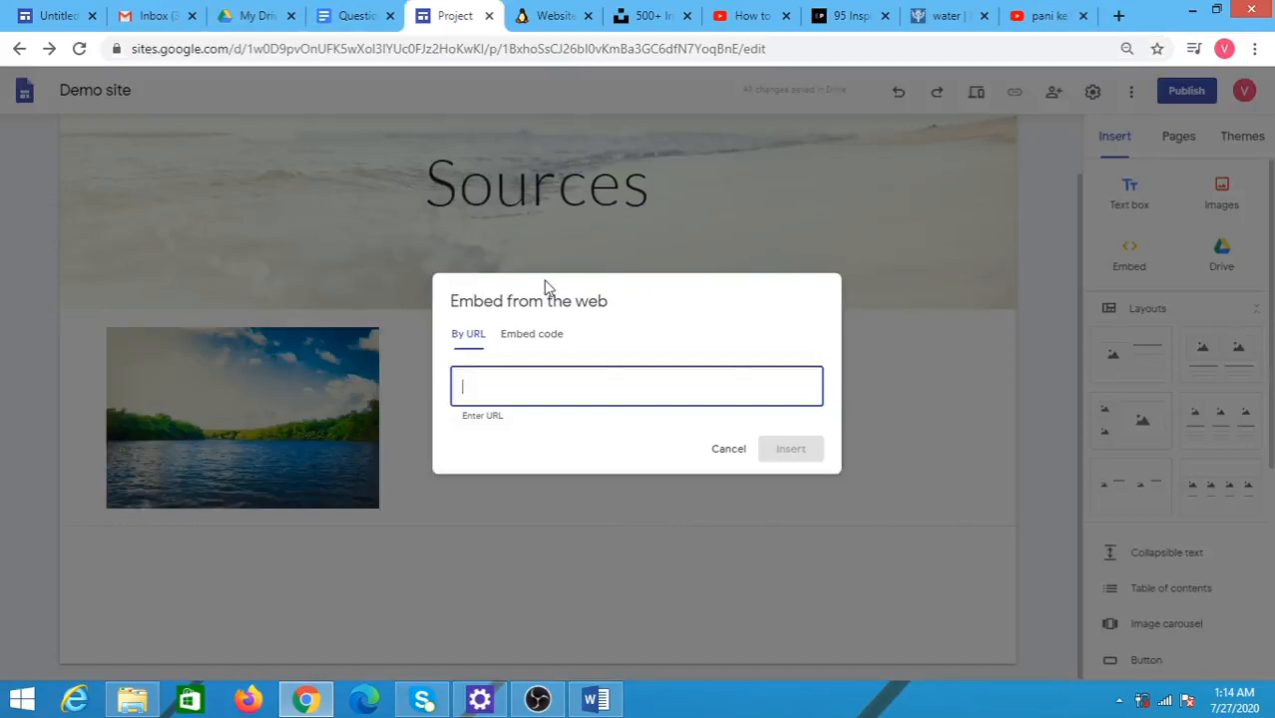
{"action": "key", "text": "ctrl+v"}
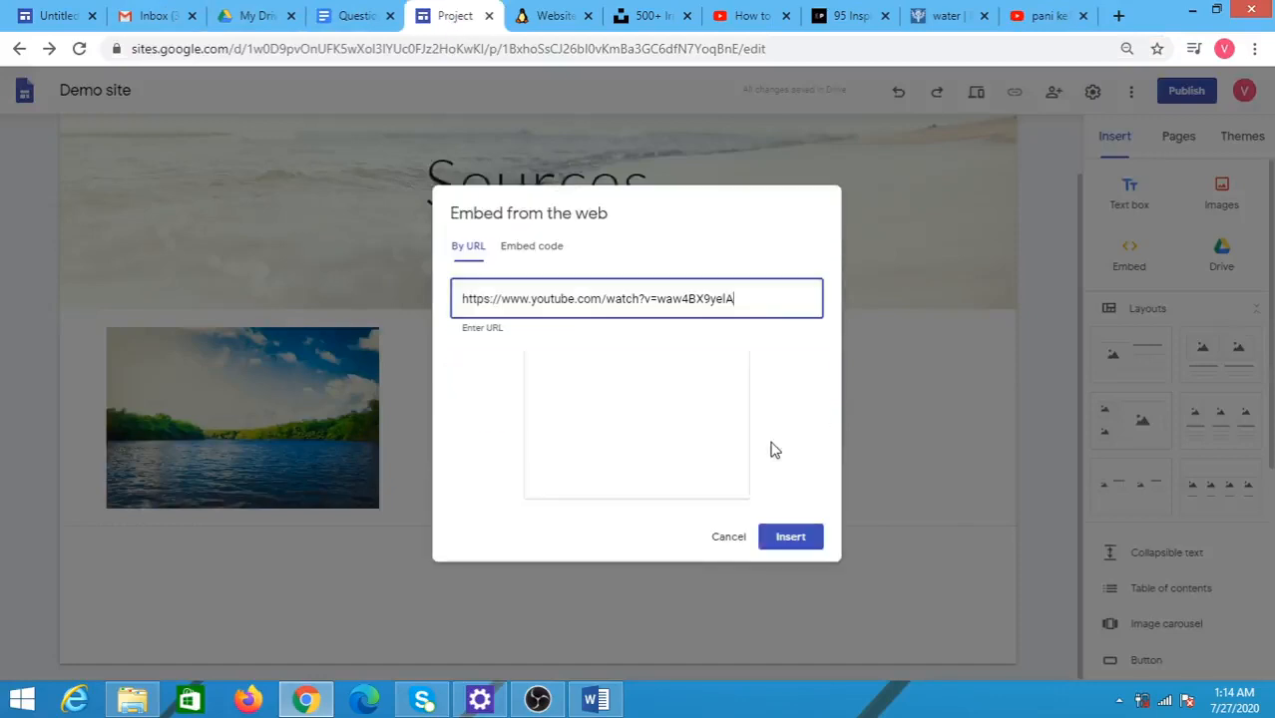
{"action": "left_click", "coordinate": [783, 537]}
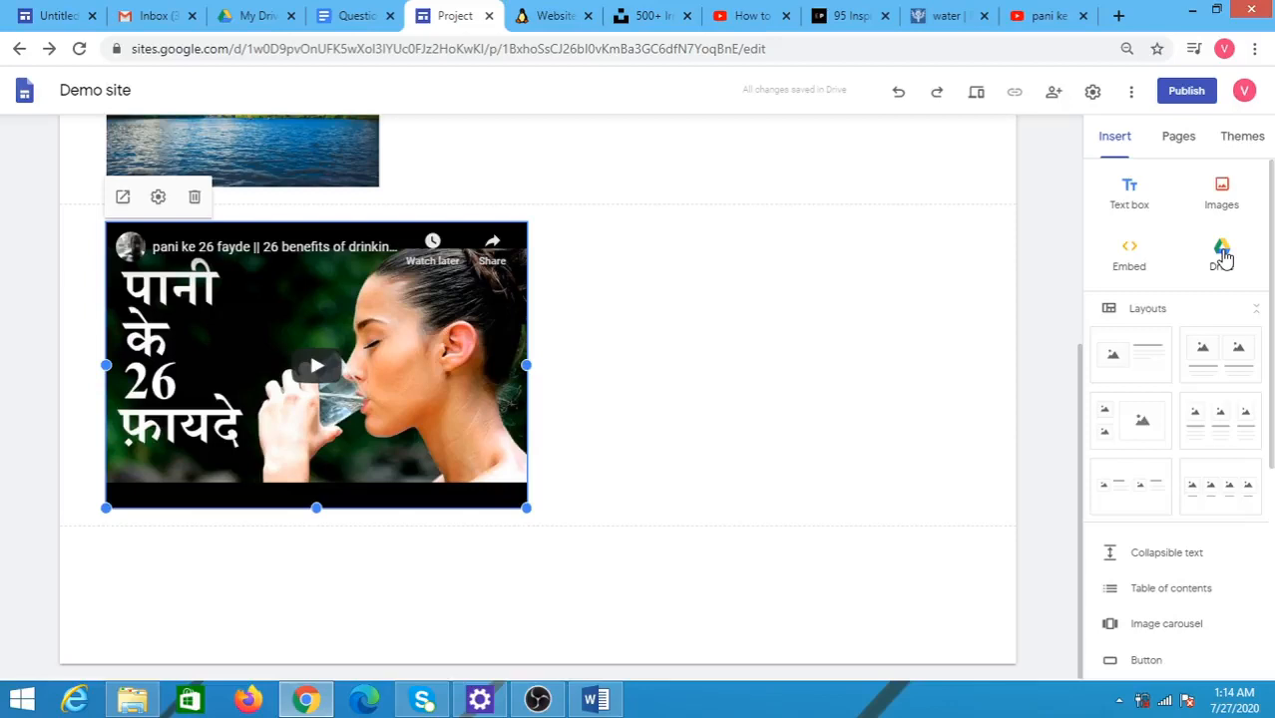
{"action": "left_click", "coordinate": [901, 549]}
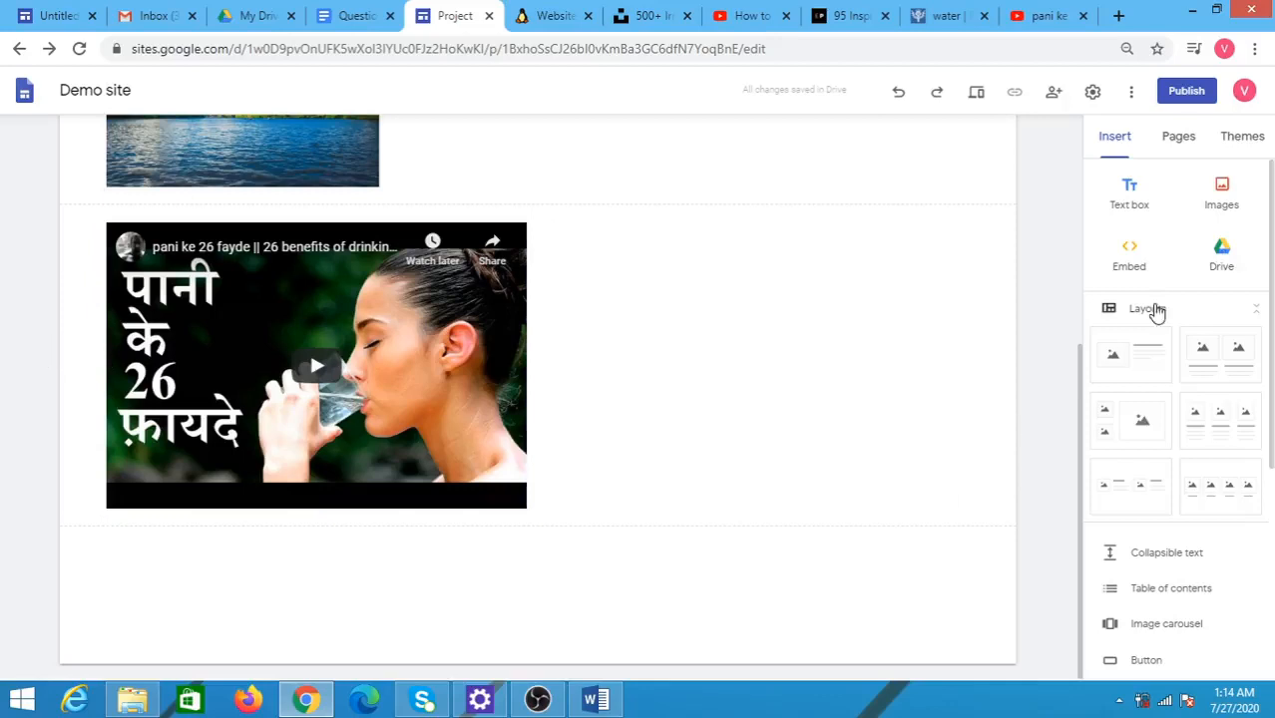
Step: Insert the CIENCIA 2020 report from Google Drive below the video and enlarge its frame in width and height
{"action": "left_click", "coordinate": [1223, 258]}
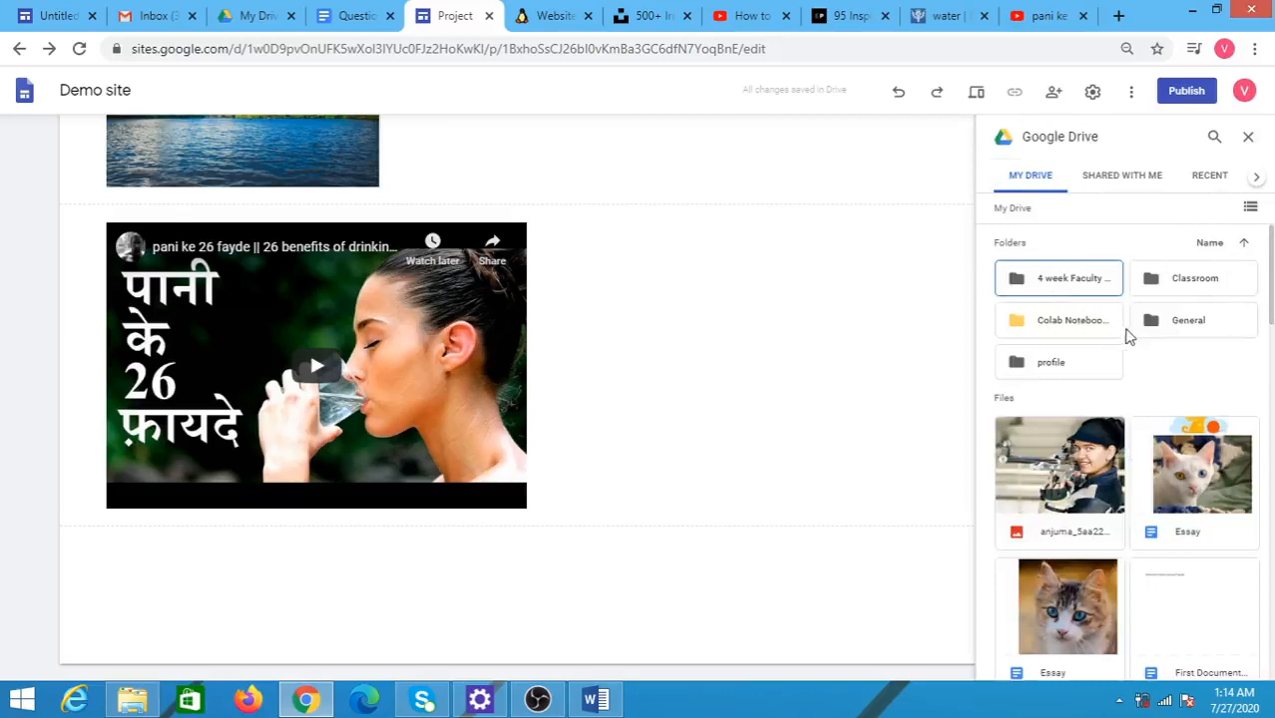
{"action": "left_click_drag", "start_coordinate": [1271, 249], "coordinate": [1272, 404]}
{"action": "left_click", "coordinate": [1206, 454]}
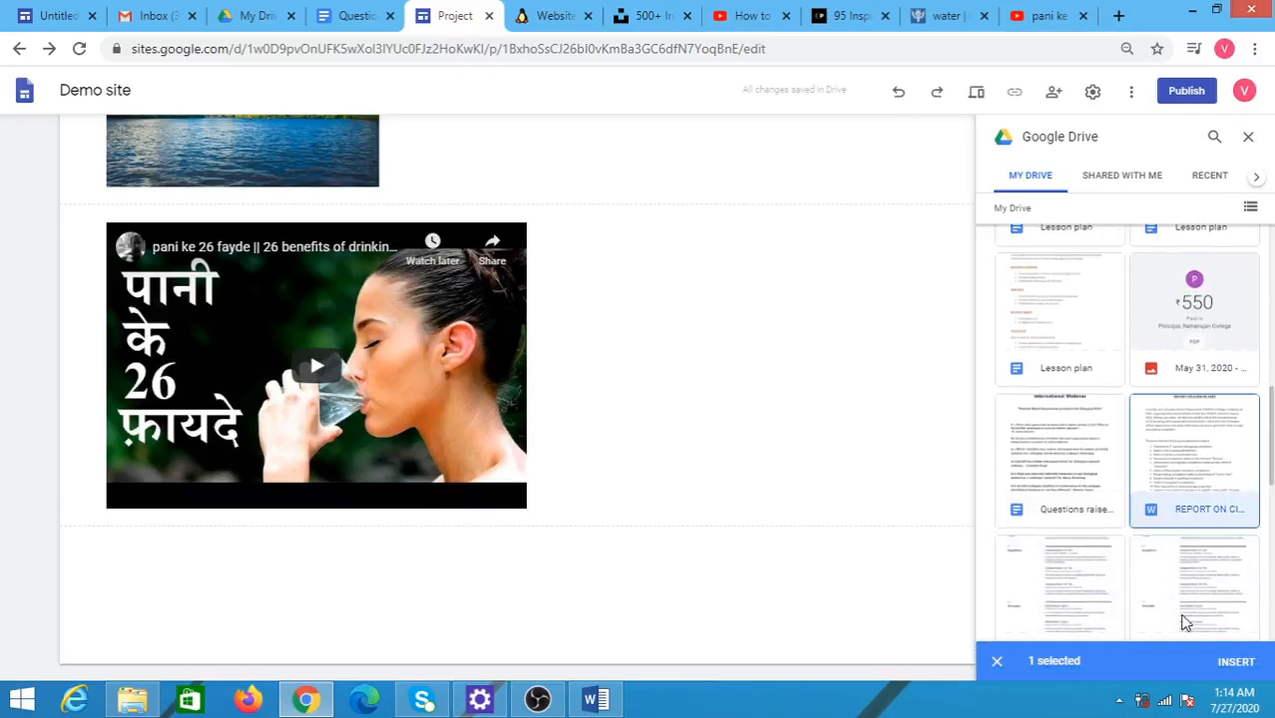
{"action": "left_click", "coordinate": [1235, 662]}
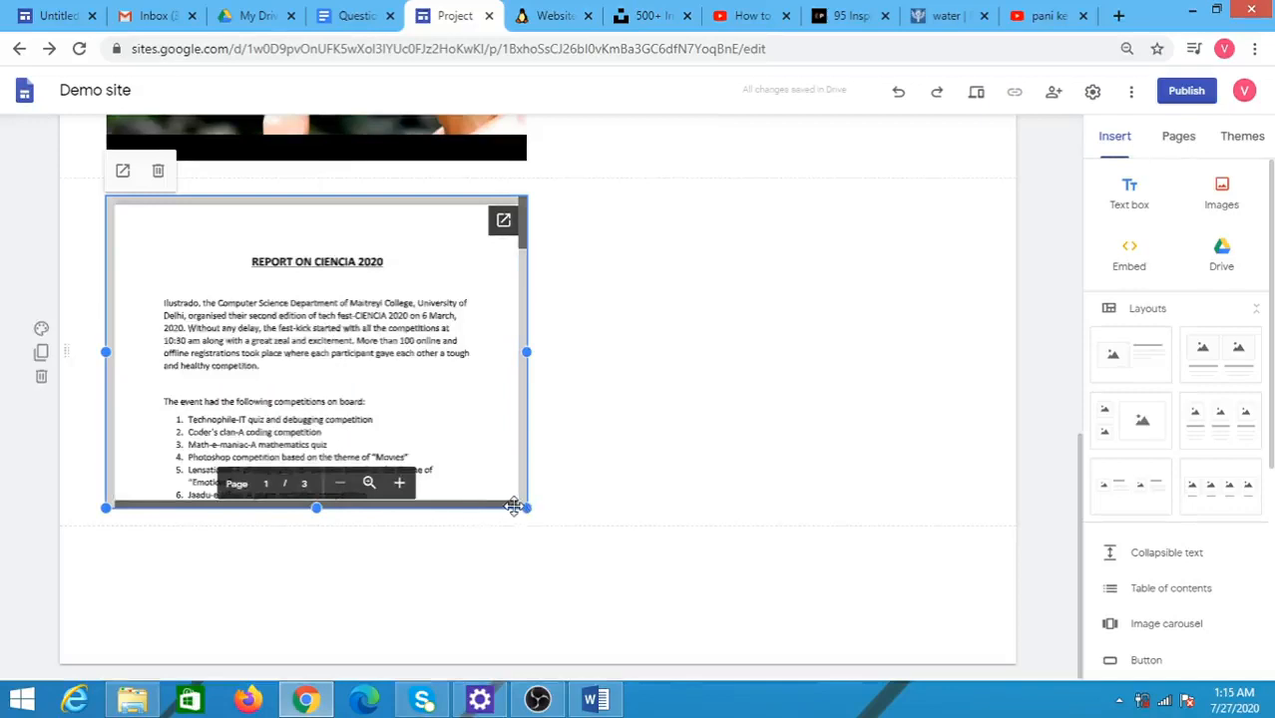
{"action": "left_click_drag", "start_coordinate": [525, 507], "coordinate": [804, 685]}
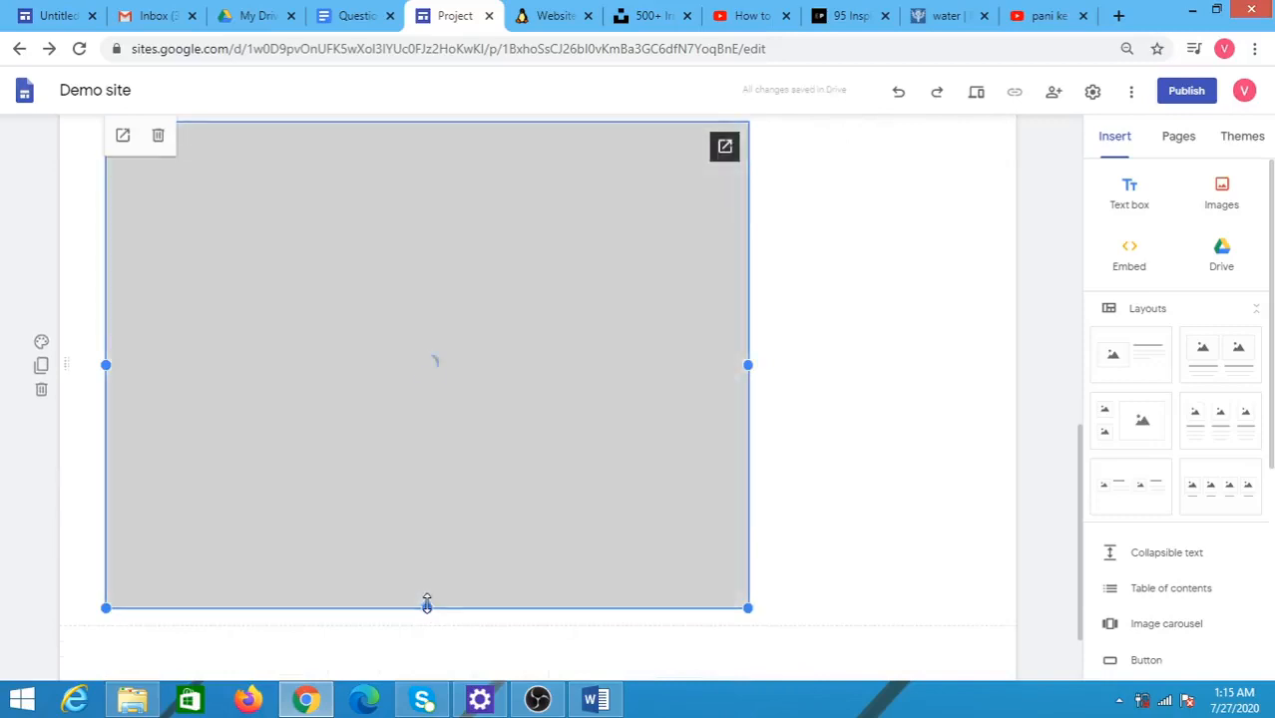
{"action": "left_click_drag", "start_coordinate": [427, 606], "coordinate": [436, 650]}
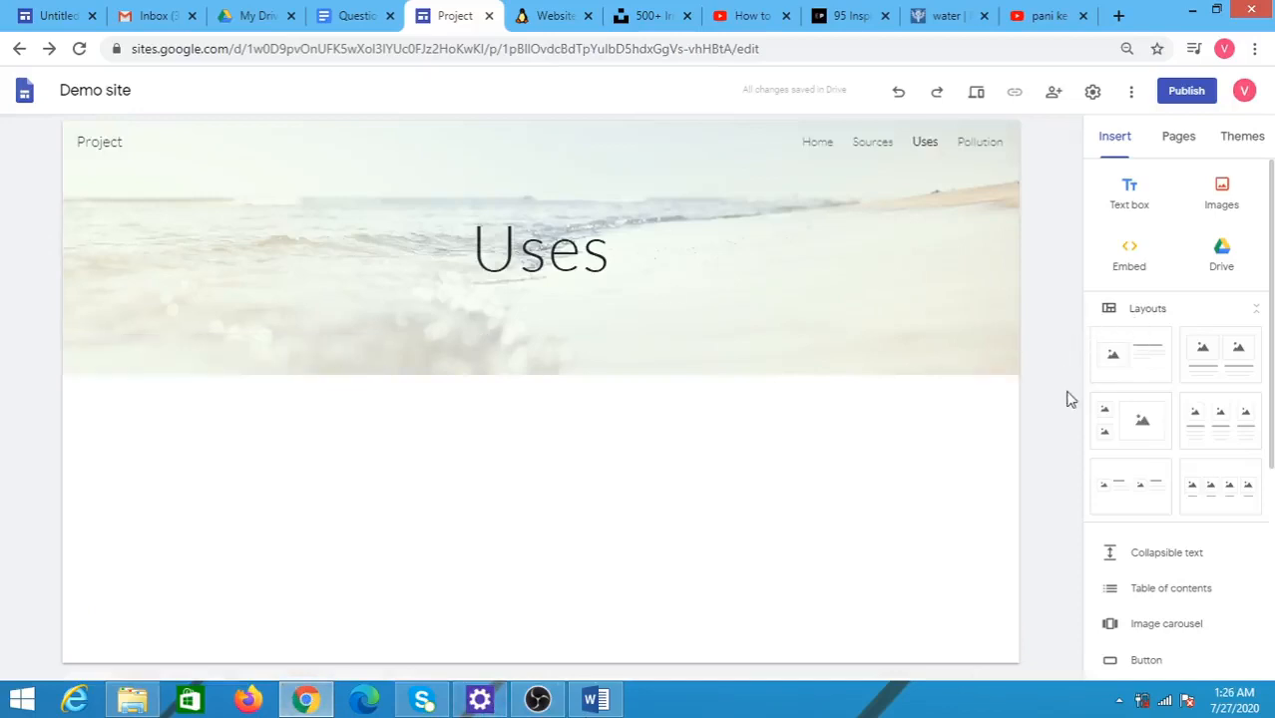
Step: Add the single image with text layout to the Uses page and fill its placeholder with the drinking image from the uses folder
{"action": "left_click", "coordinate": [1127, 362]}
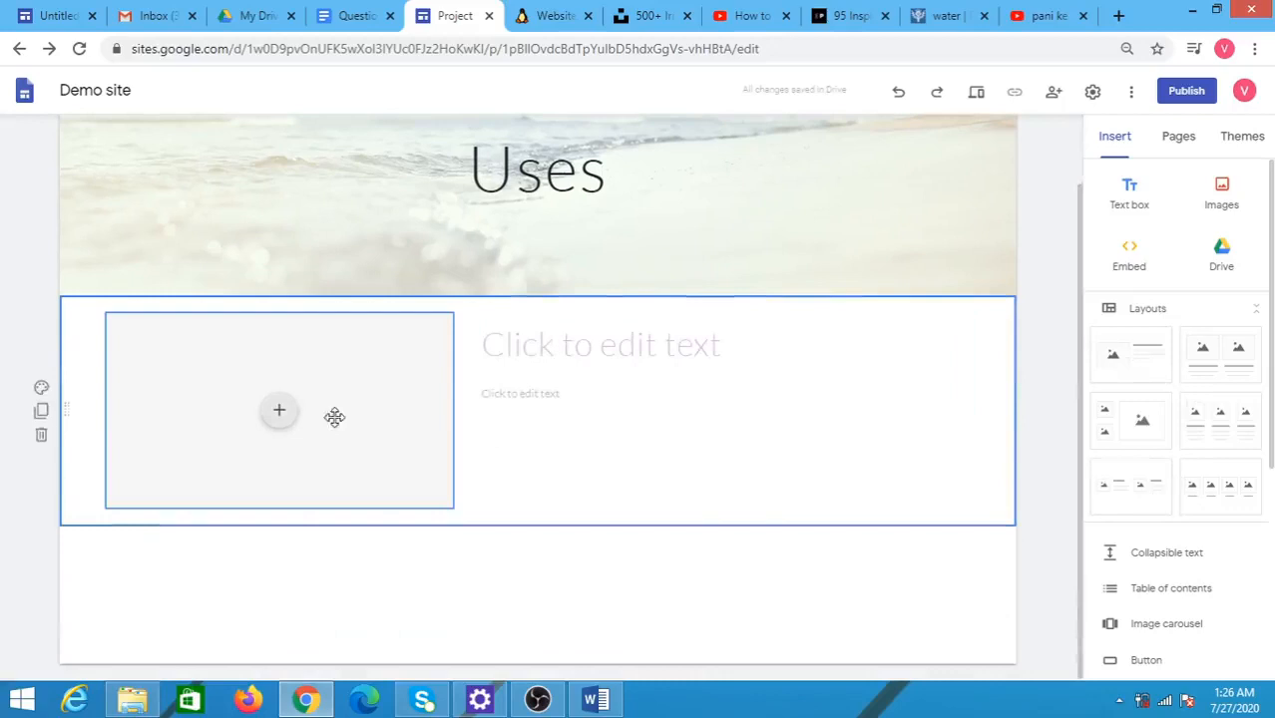
{"action": "left_click", "coordinate": [280, 420]}
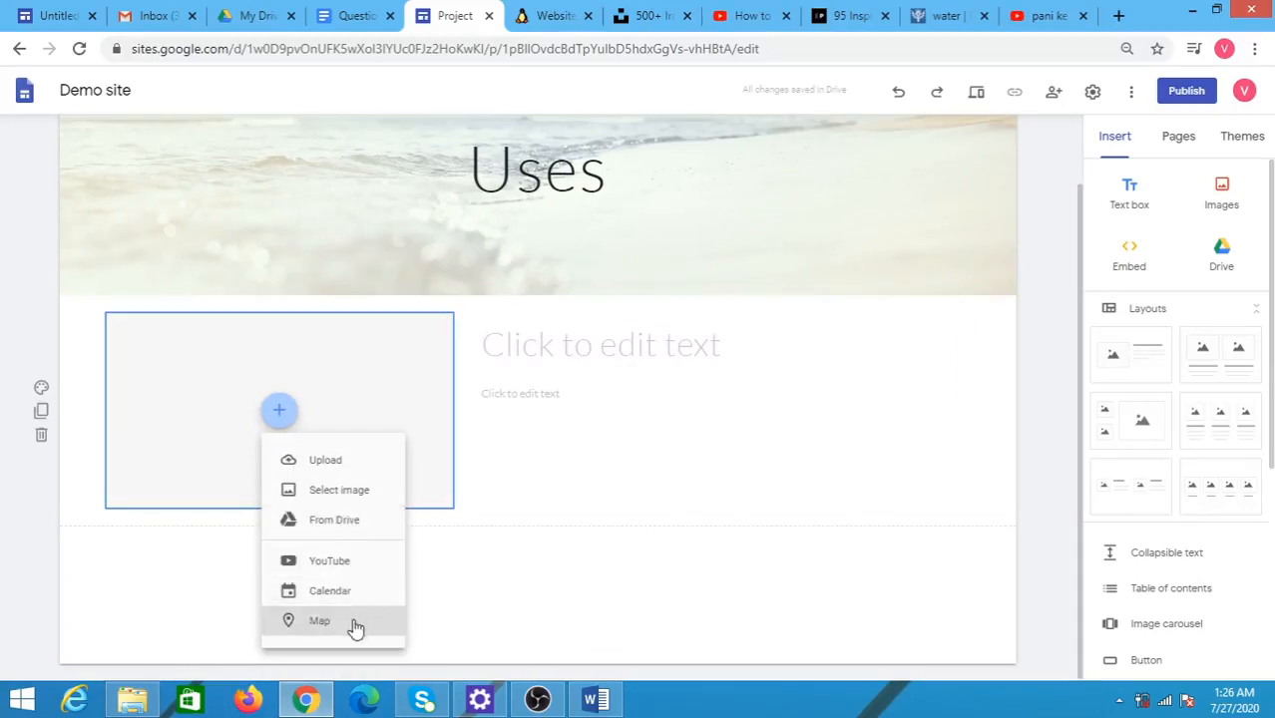
{"action": "left_click", "coordinate": [335, 471]}
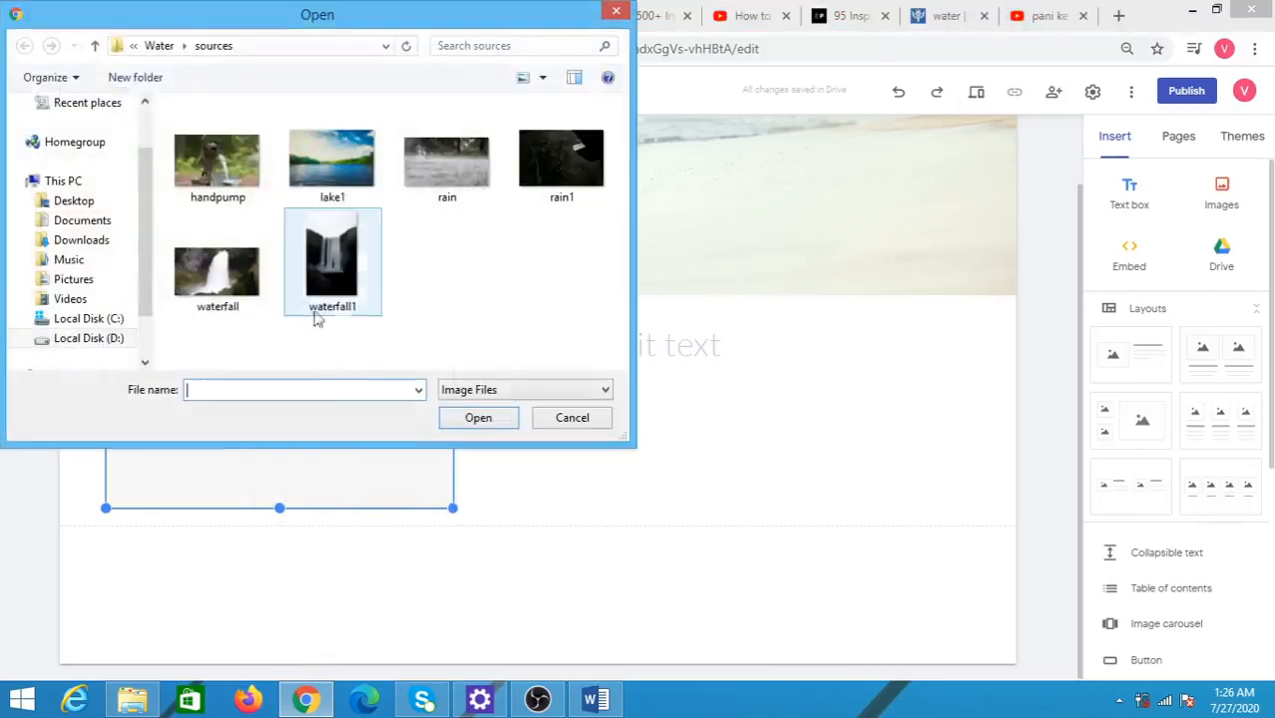
{"action": "left_click", "coordinate": [167, 47]}
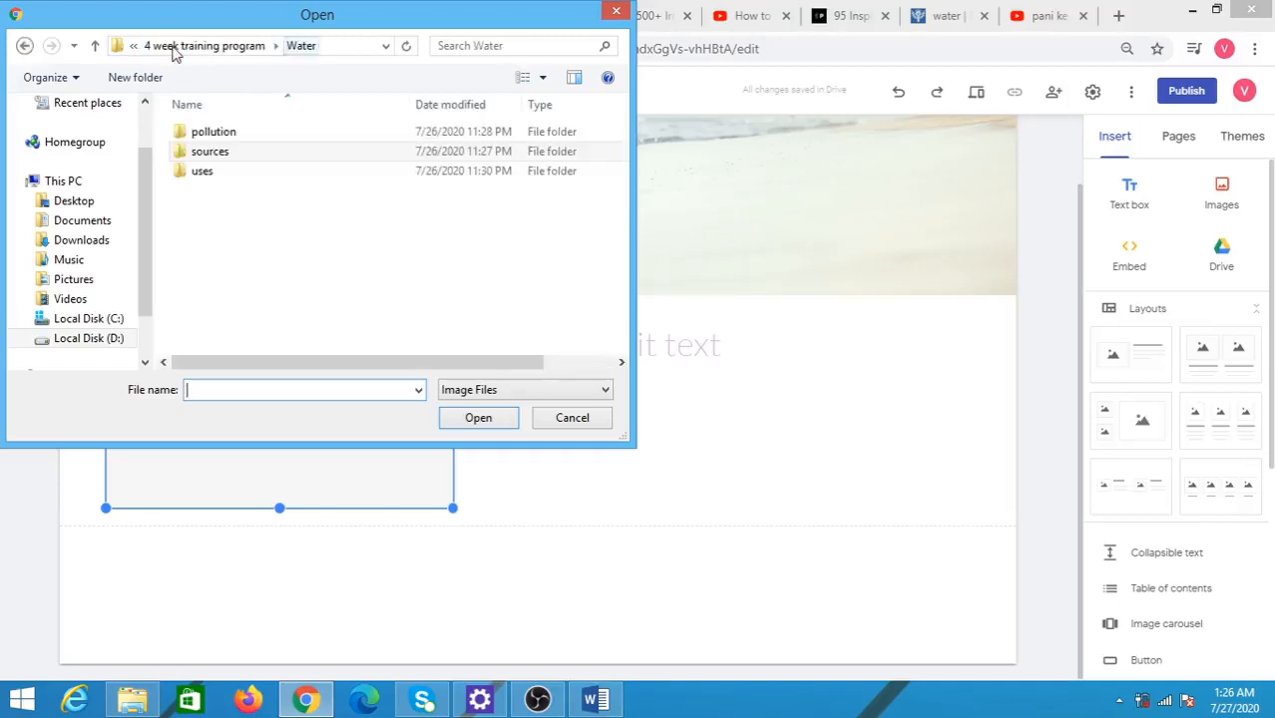
{"action": "left_click", "coordinate": [209, 171]}
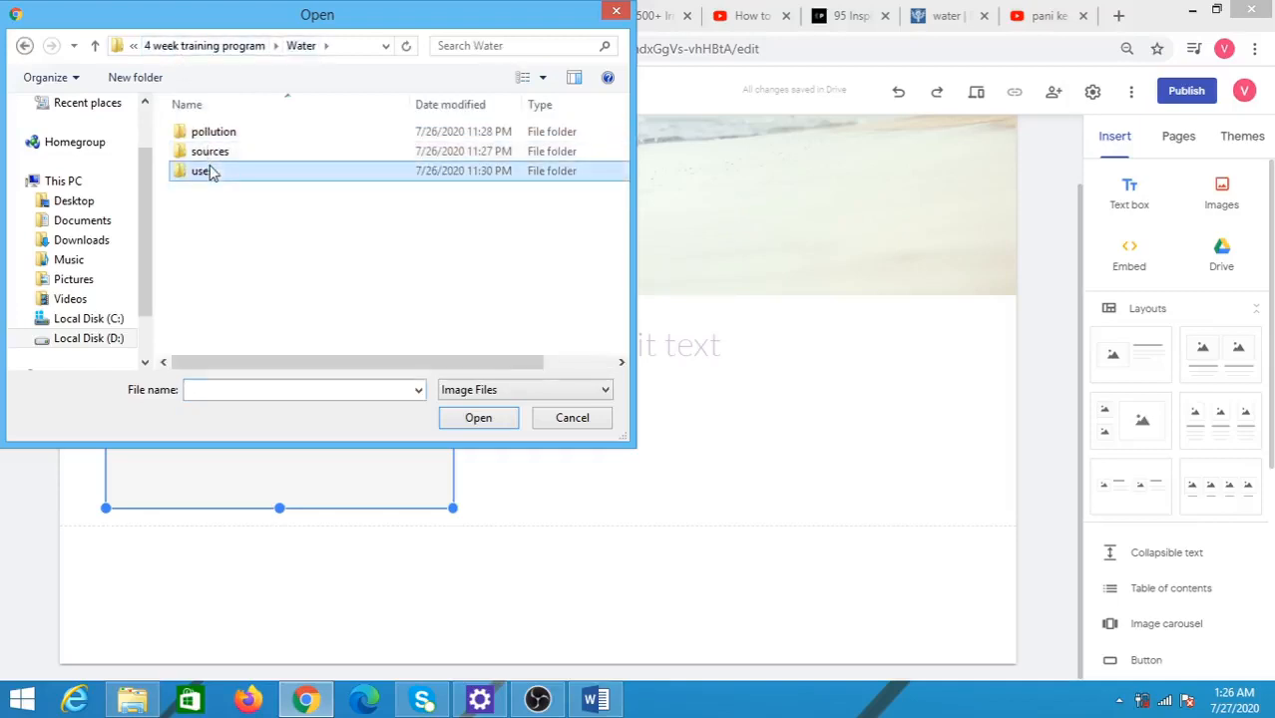
{"action": "double_click", "coordinate": [210, 172]}
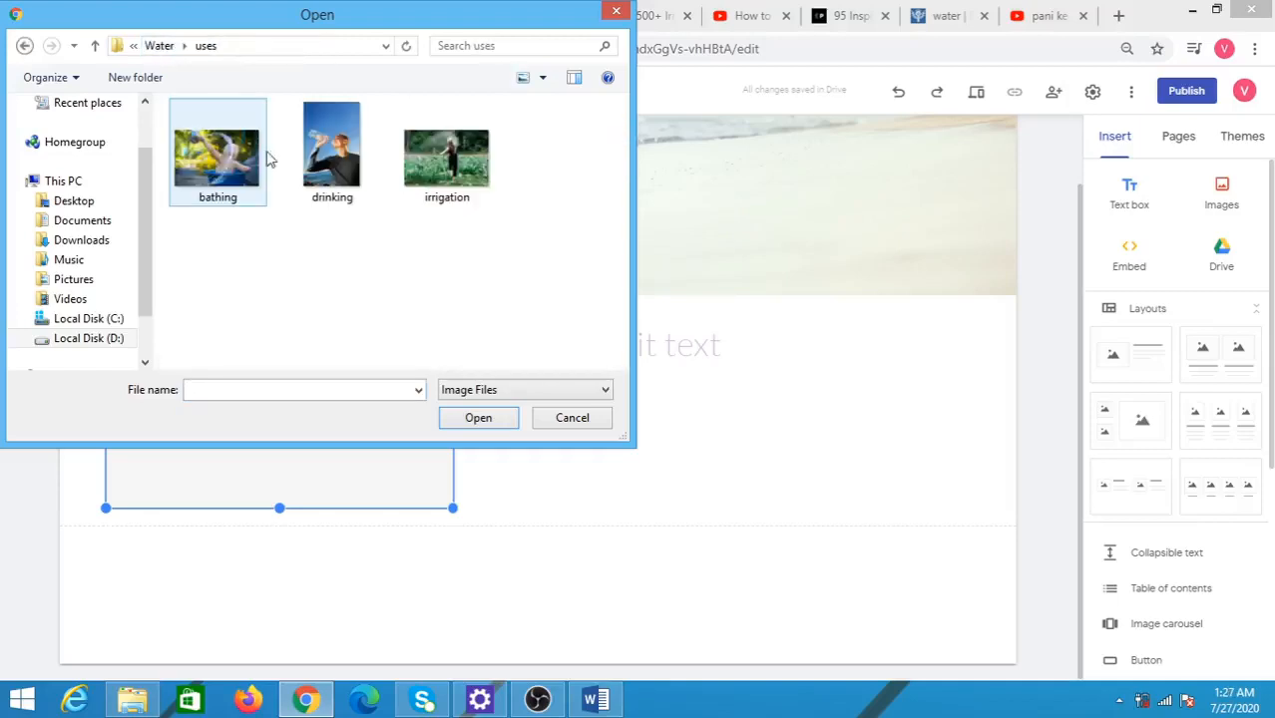
{"action": "left_click", "coordinate": [333, 148]}
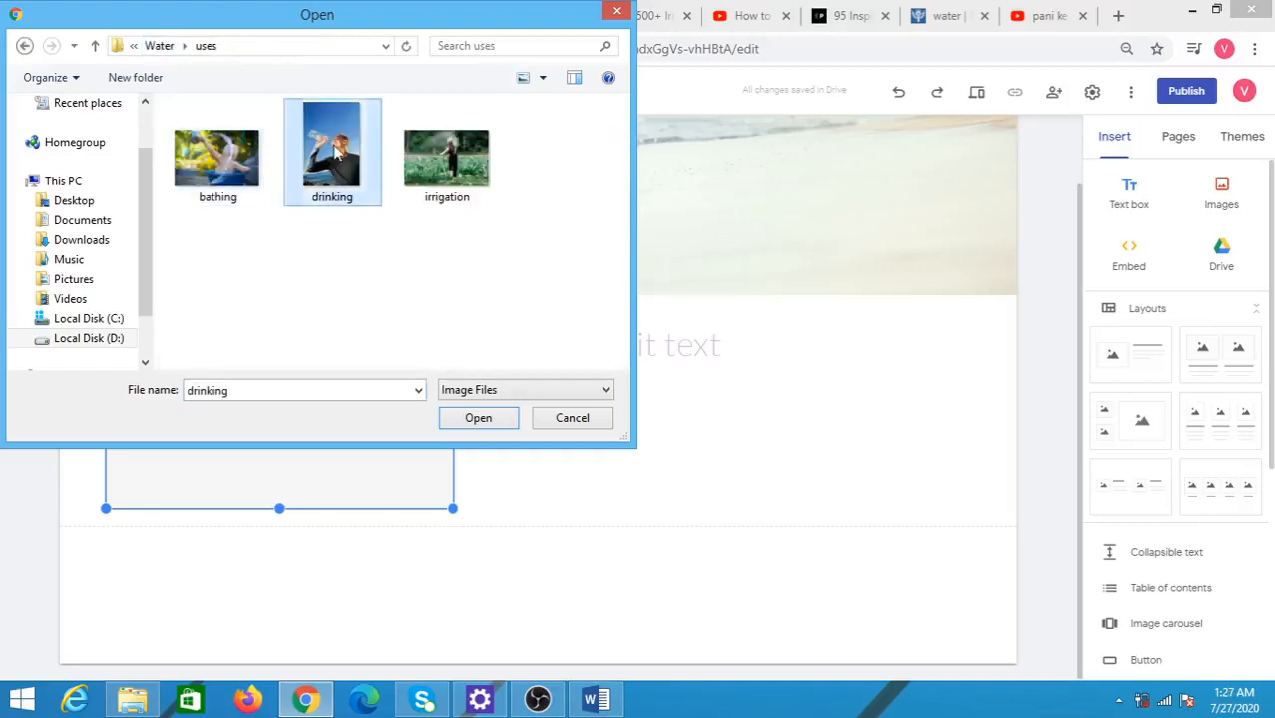
{"action": "left_click", "coordinate": [479, 419]}
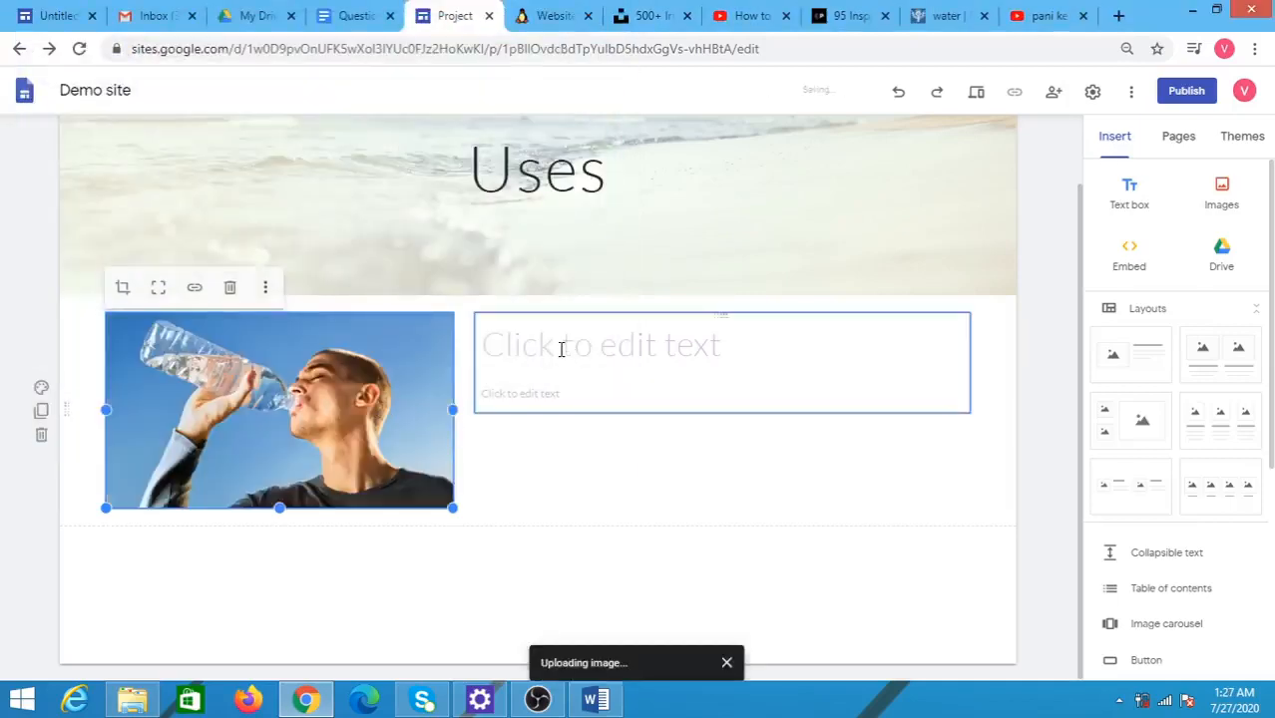
Step: Title the text beside the image "Drinking", leaving the description below it empty
{"action": "left_click", "coordinate": [562, 349]}
{"action": "type", "text": "D"}
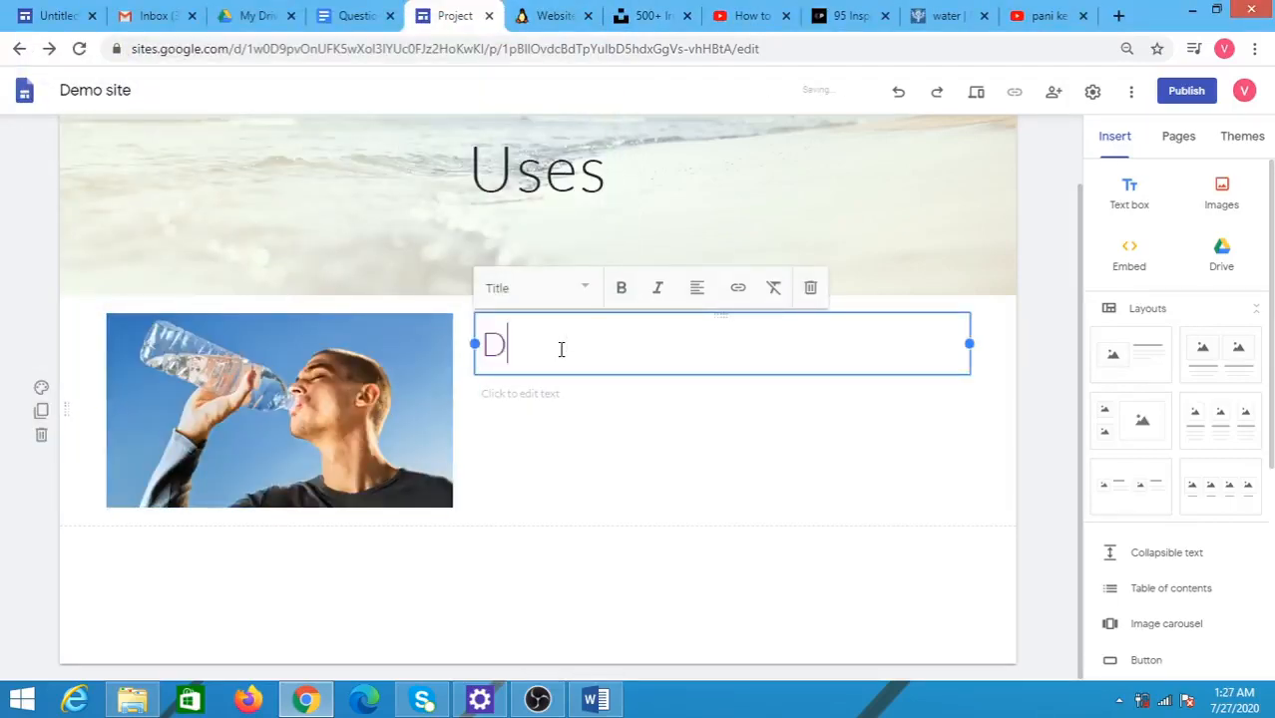
{"action": "type", "text": "rinking"}
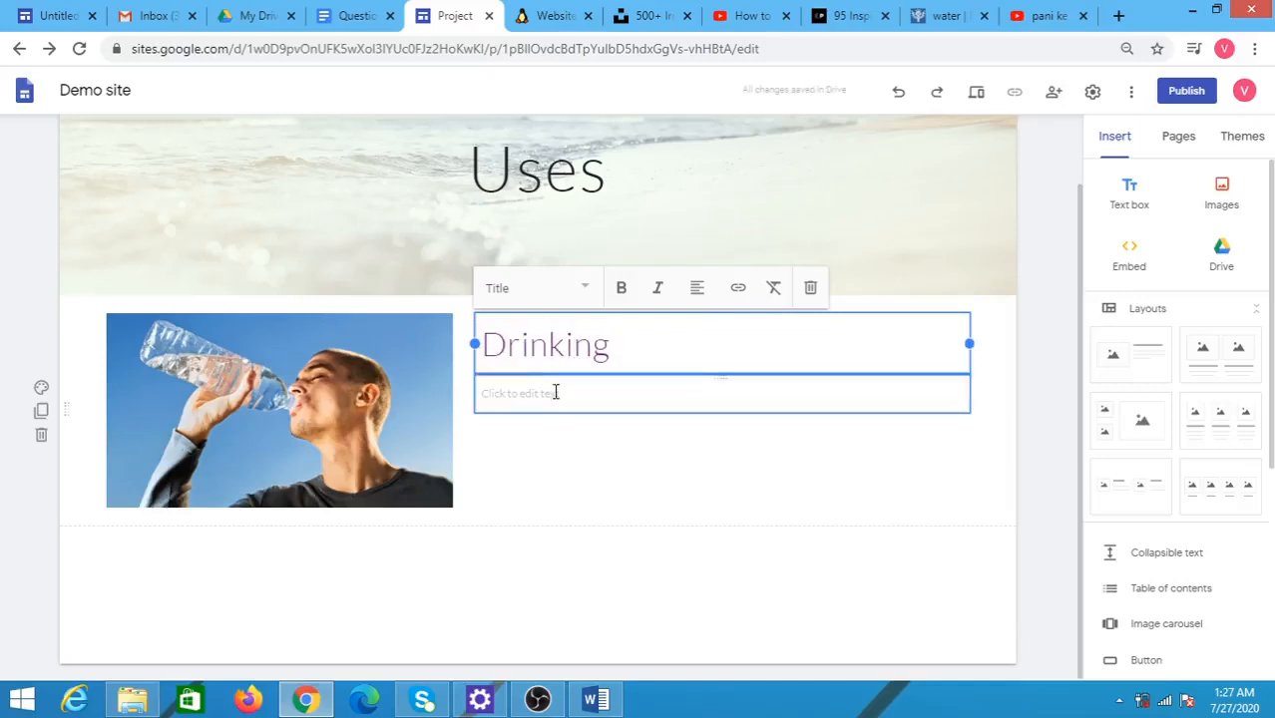
{"action": "left_click", "coordinate": [555, 392]}
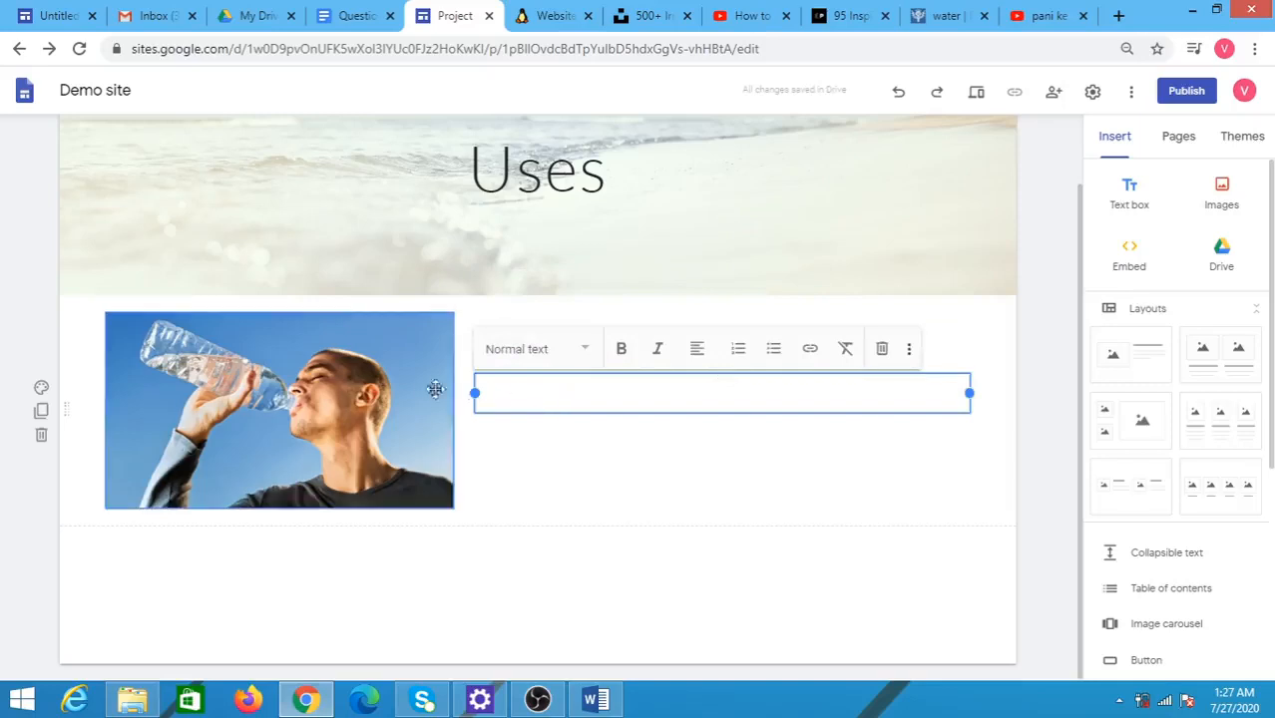
{"action": "left_click", "coordinate": [535, 476]}
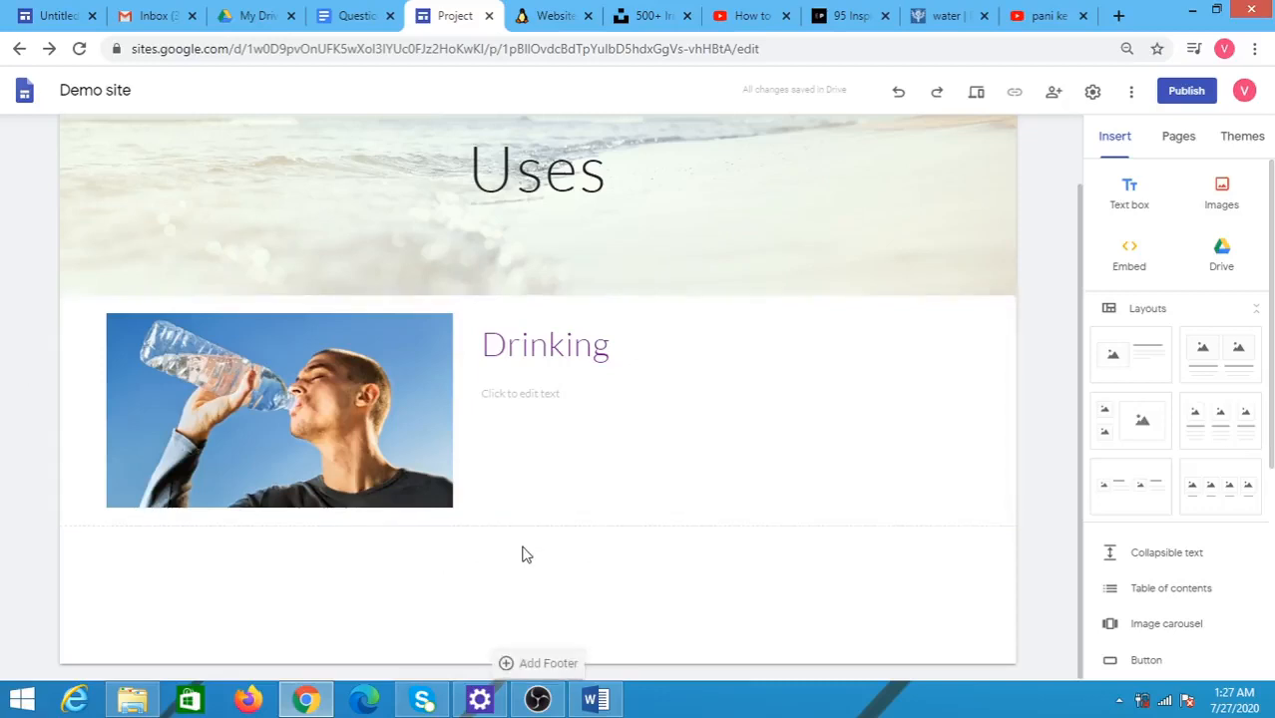
Step: Add the two-image layout with text under each image below the Drinking section
{"action": "left_click", "coordinate": [1209, 369]}
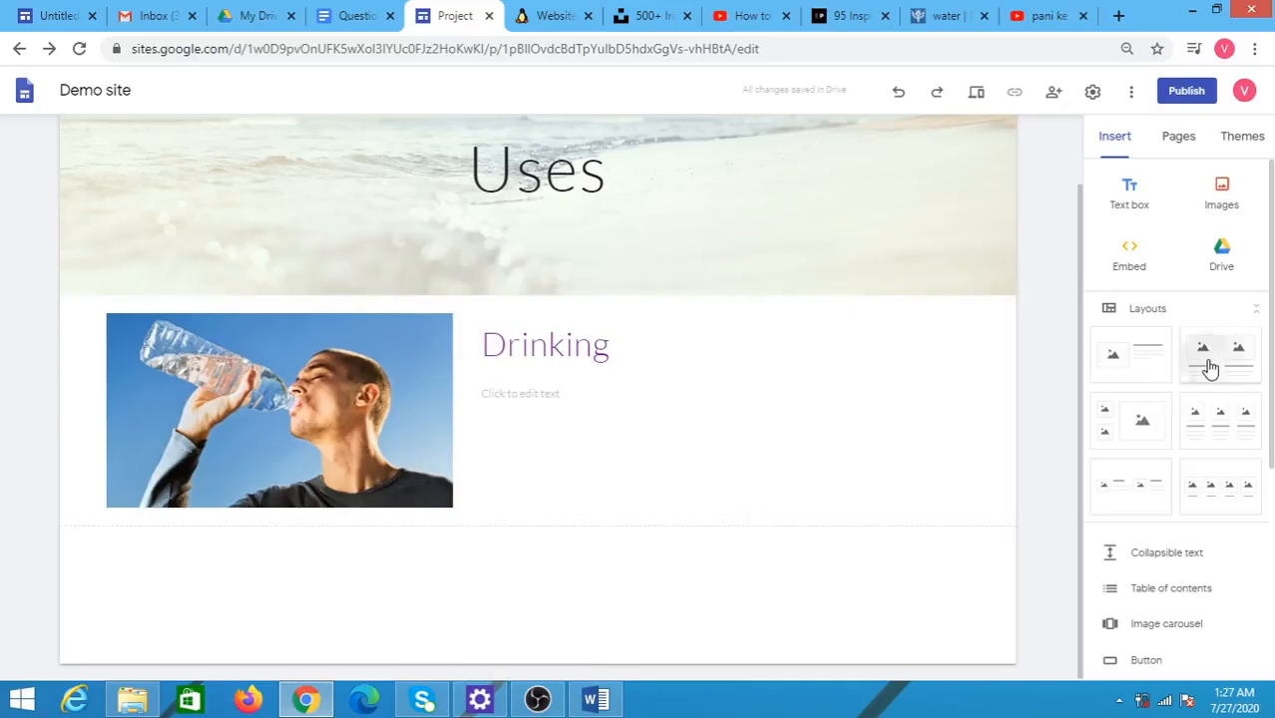